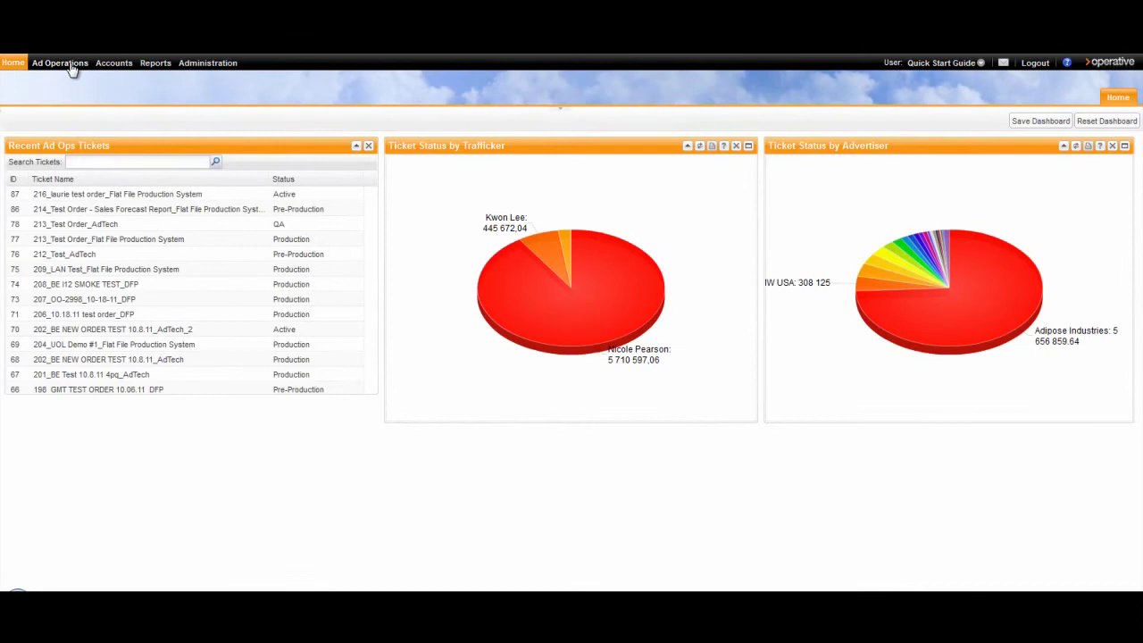
Open the ticket 213_Test Order_AdTech from the Ad Operations ticket queue.
left_click(71, 64)
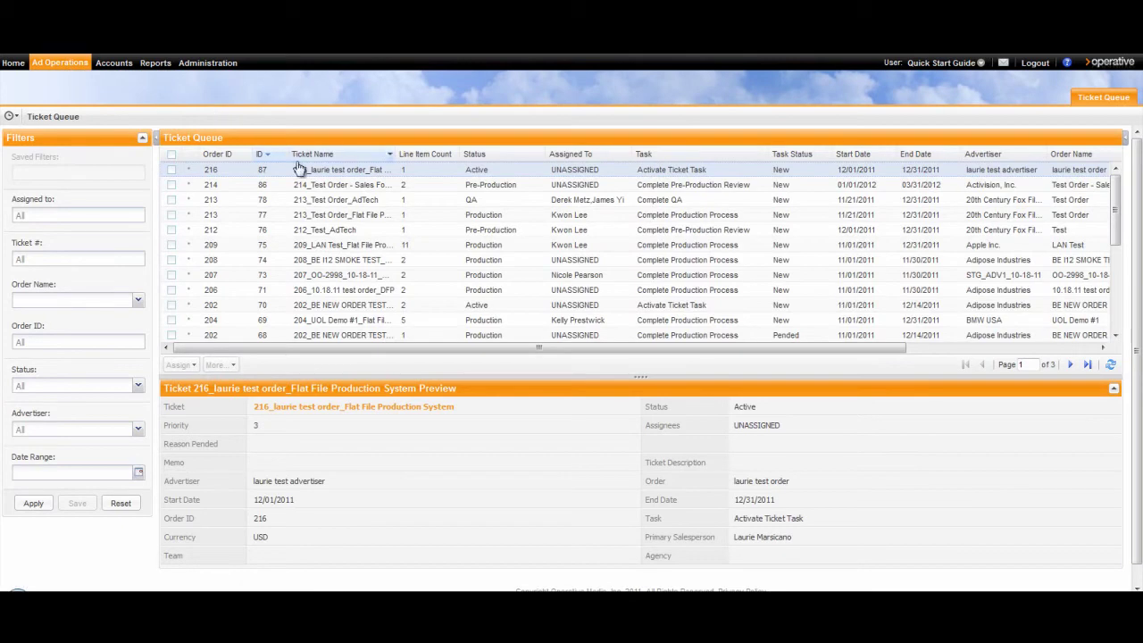
left_click(336, 200)
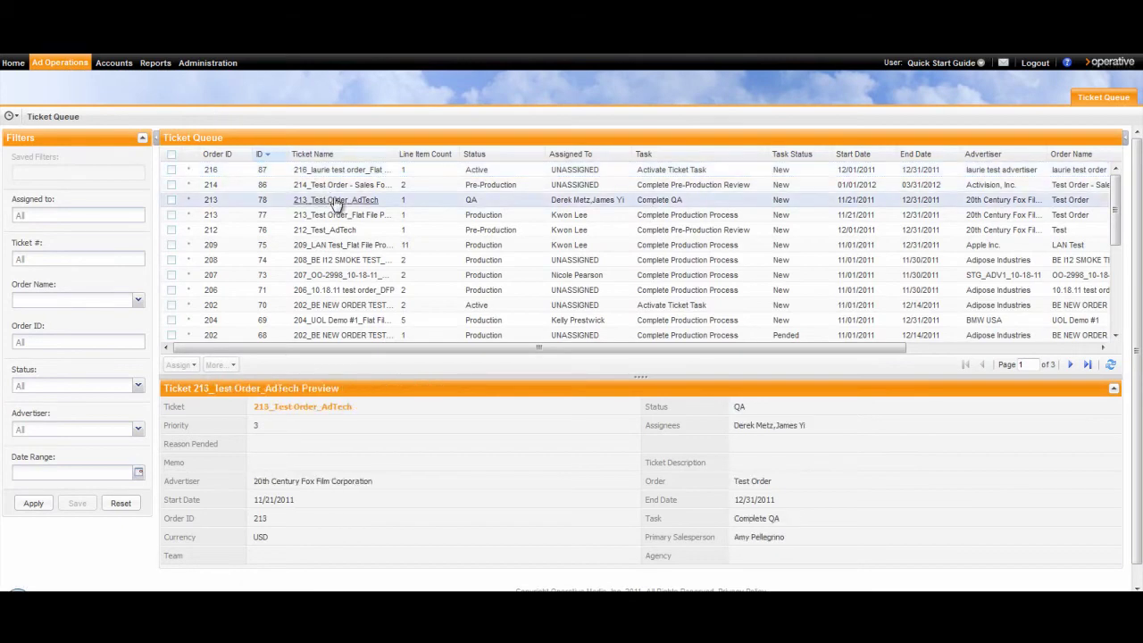
left_click(336, 200)
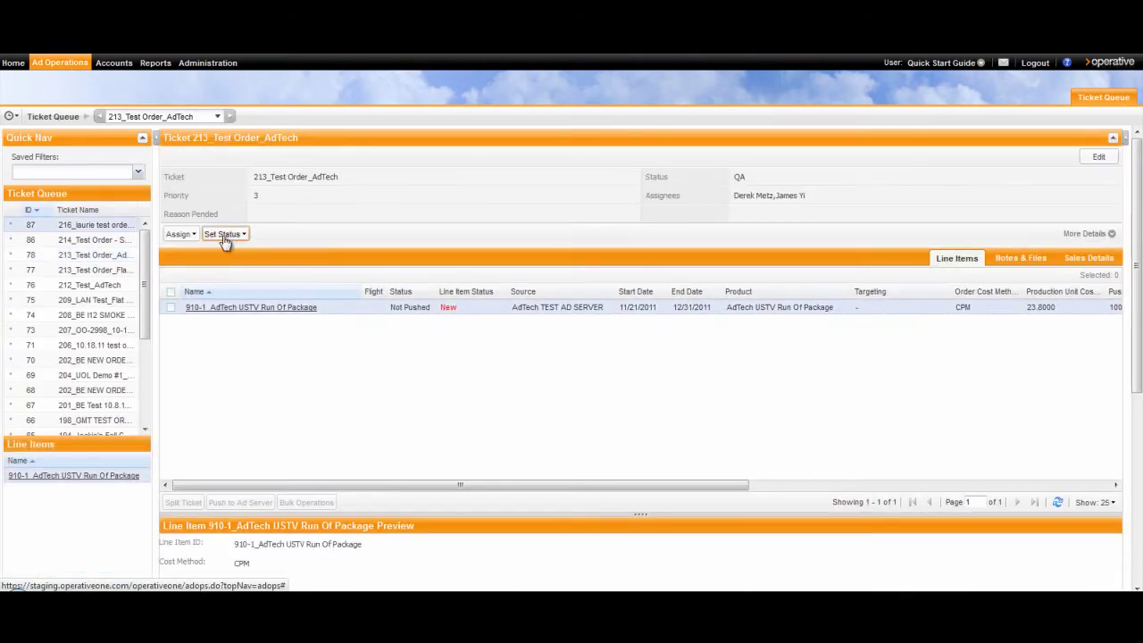
Review which users ticket 213_Test Order_AdTech can be assigned to, leaving the assignees as they are.
left_click(178, 234)
mouse_move(200, 270)
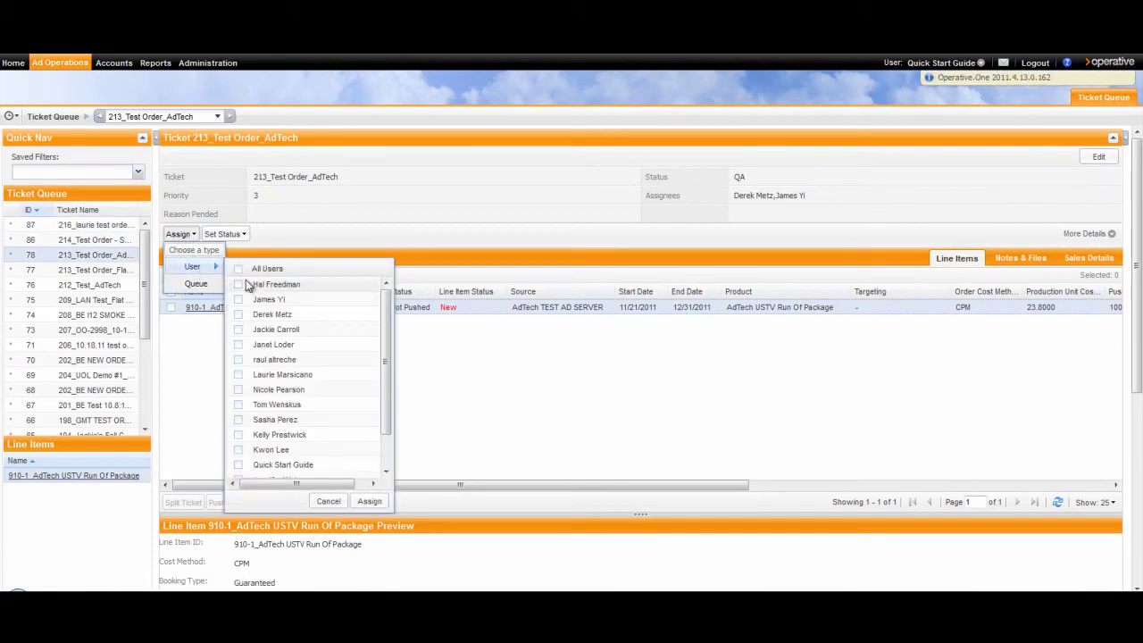
left_click(272, 244)
Move the status of ticket 213_Test Order_AdTech to Production.
left_click(236, 234)
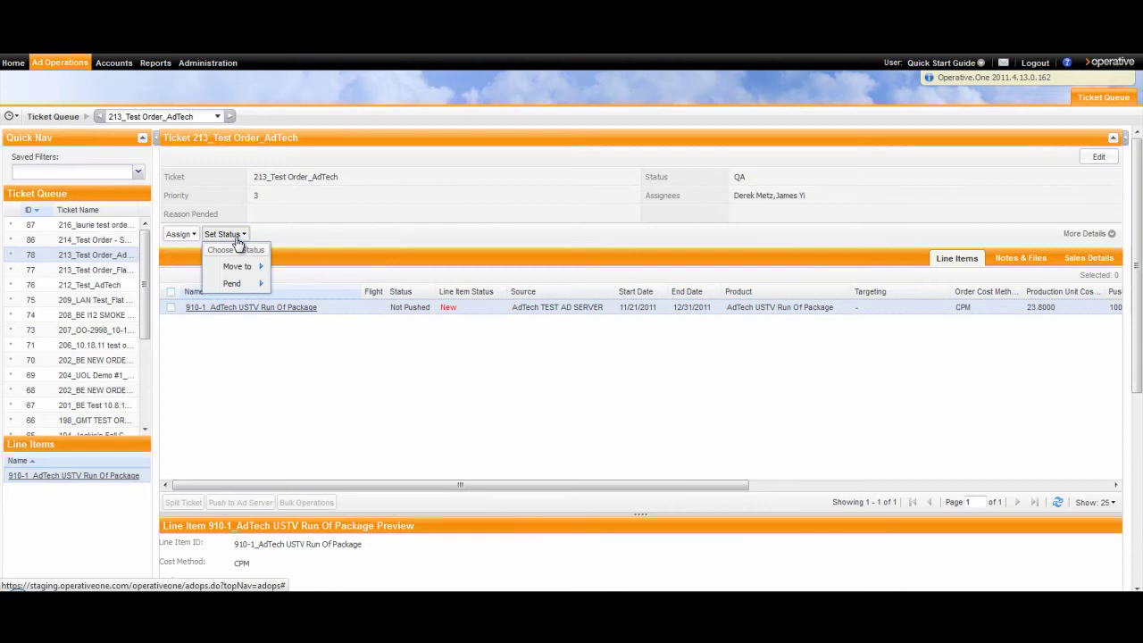
mouse_move(237, 266)
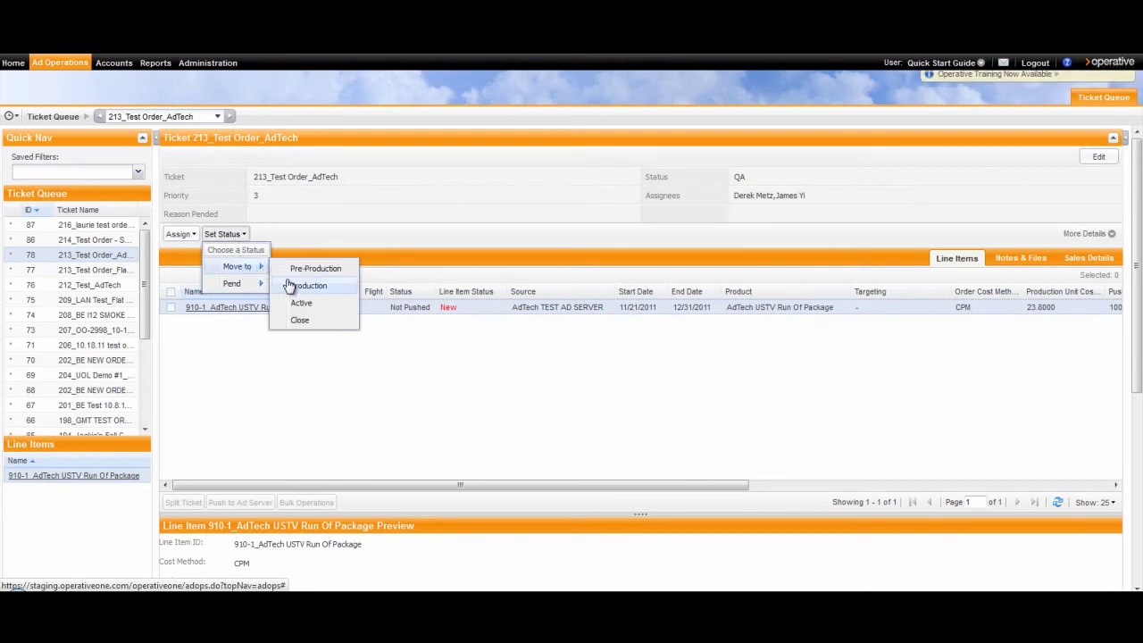
left_click(289, 284)
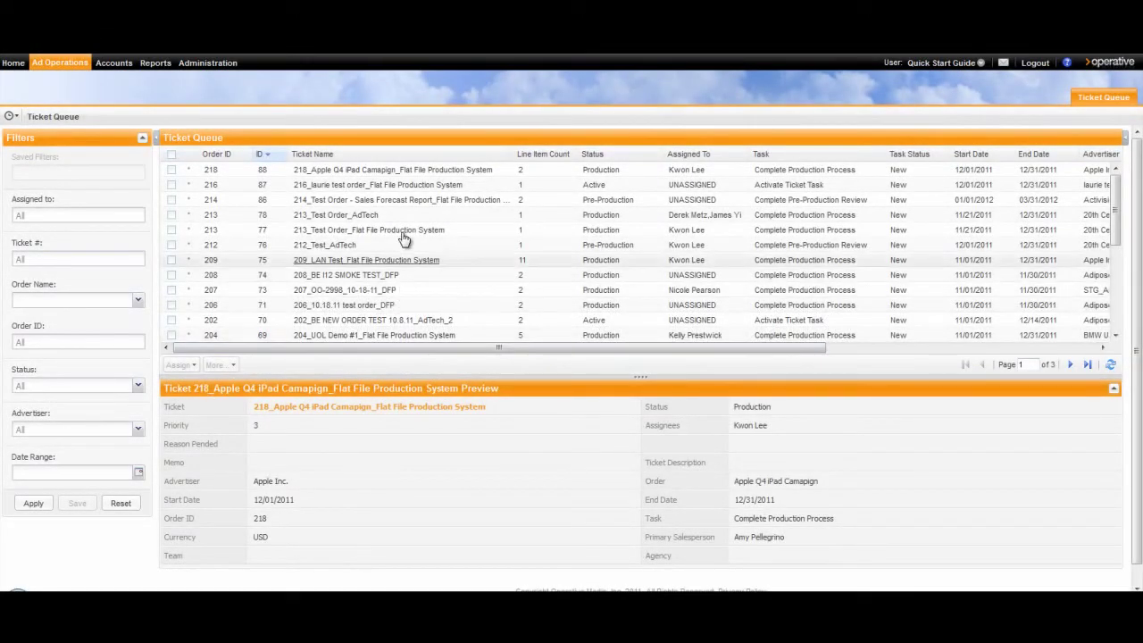
In ticket 218_Apple Q4 iPad Camapign_Flat File Production System, set the start date of the Michelle.com entertaining 160x600 line item to 12/05/2011.
left_click(414, 176)
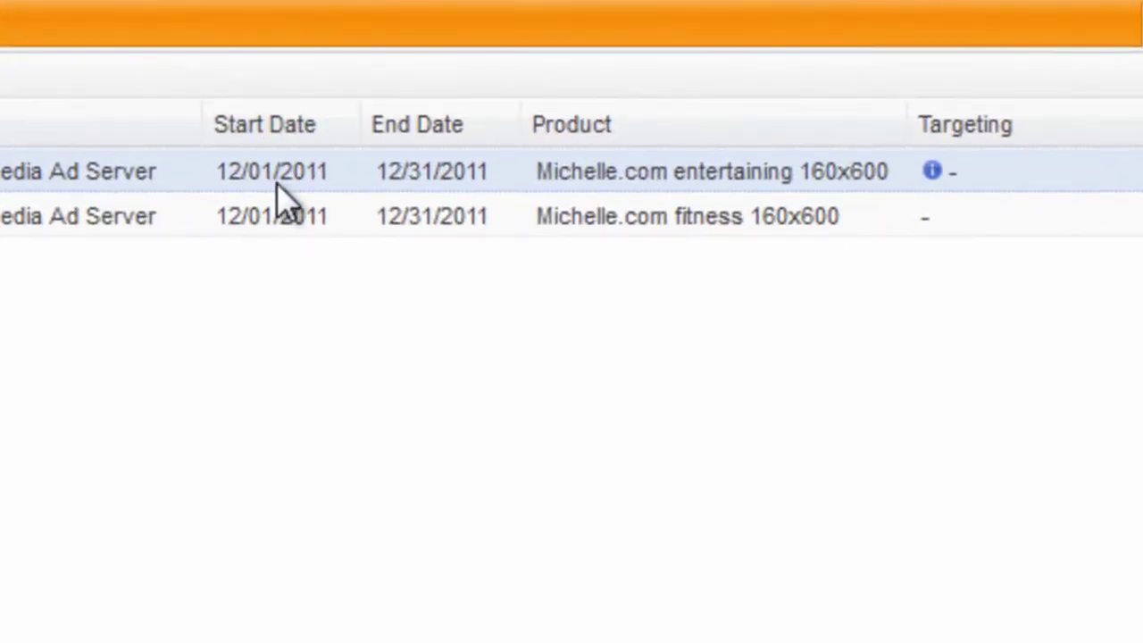
left_click(279, 188)
left_click(341, 184)
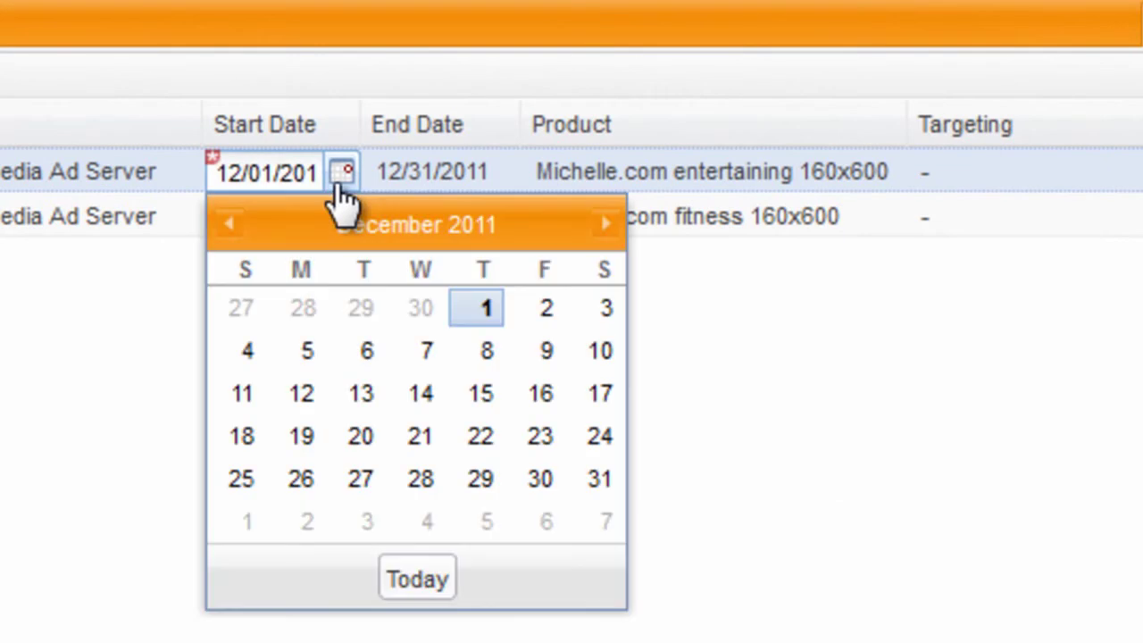
left_click(307, 351)
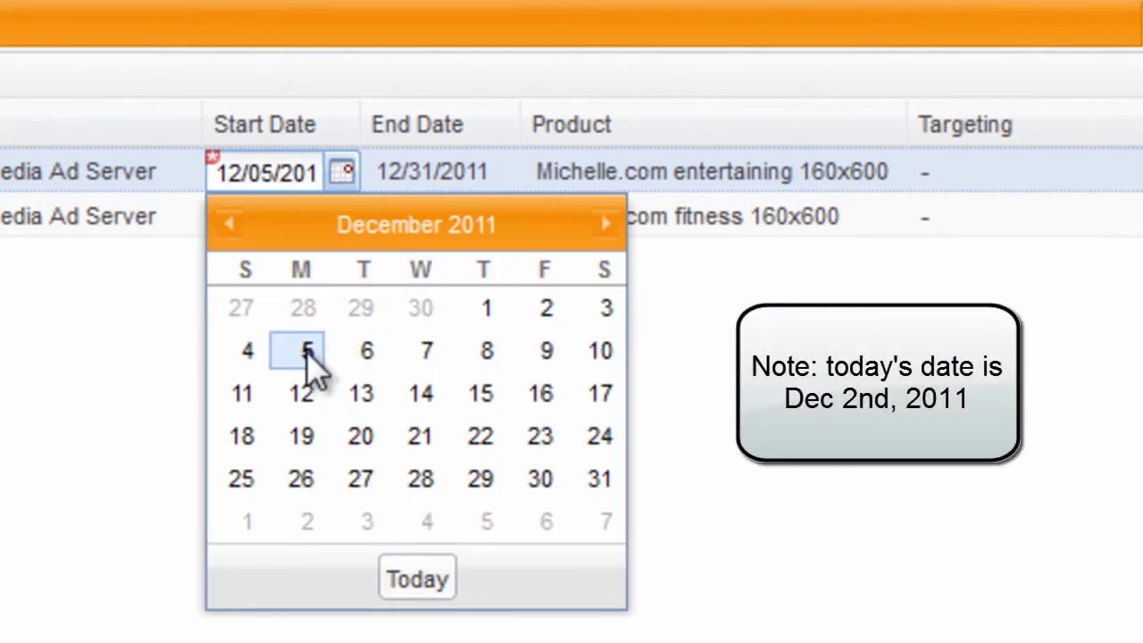
Set the start date of the Michelle.com fitness 160x600 line item to 12/05/2011 and save the line item changes.
left_click(288, 219)
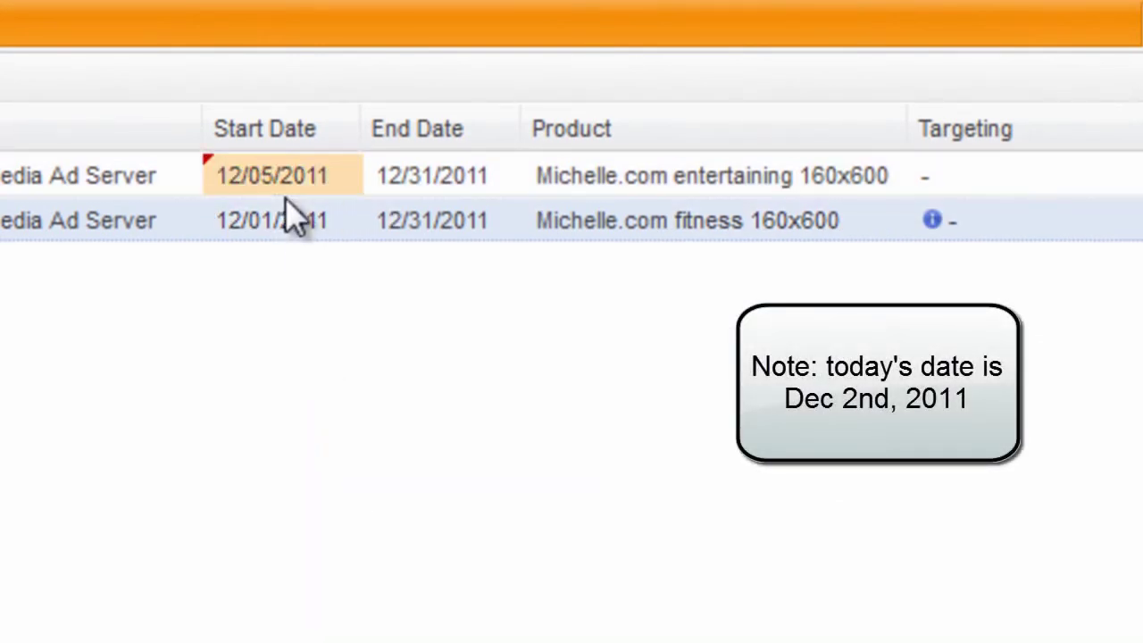
double_click(297, 221)
left_click(340, 223)
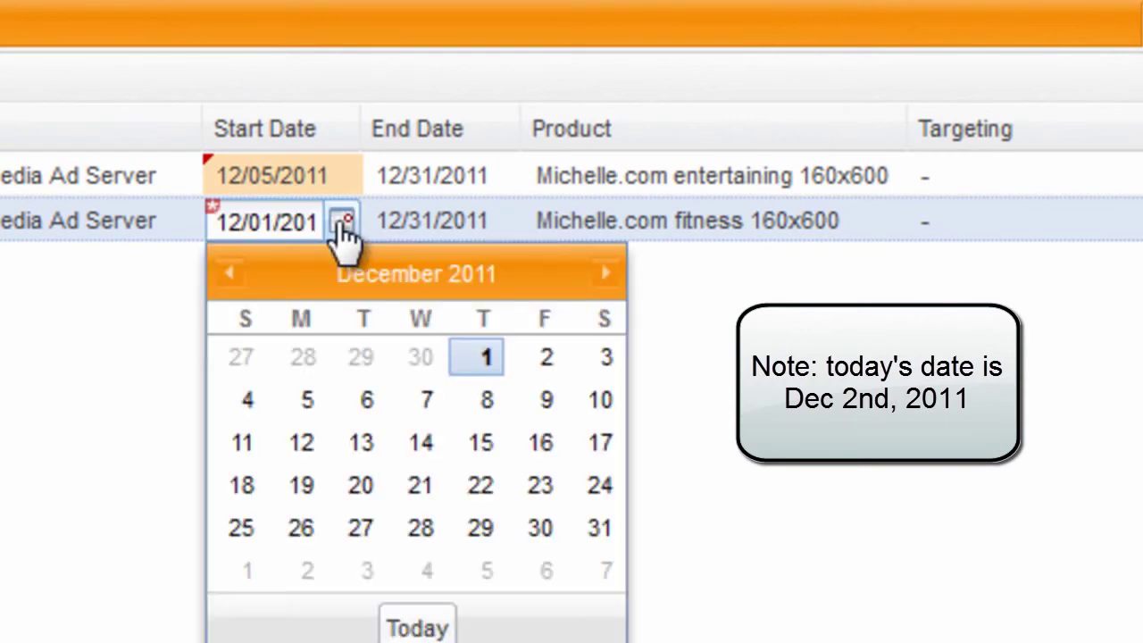
left_click(305, 399)
left_click(21, 447)
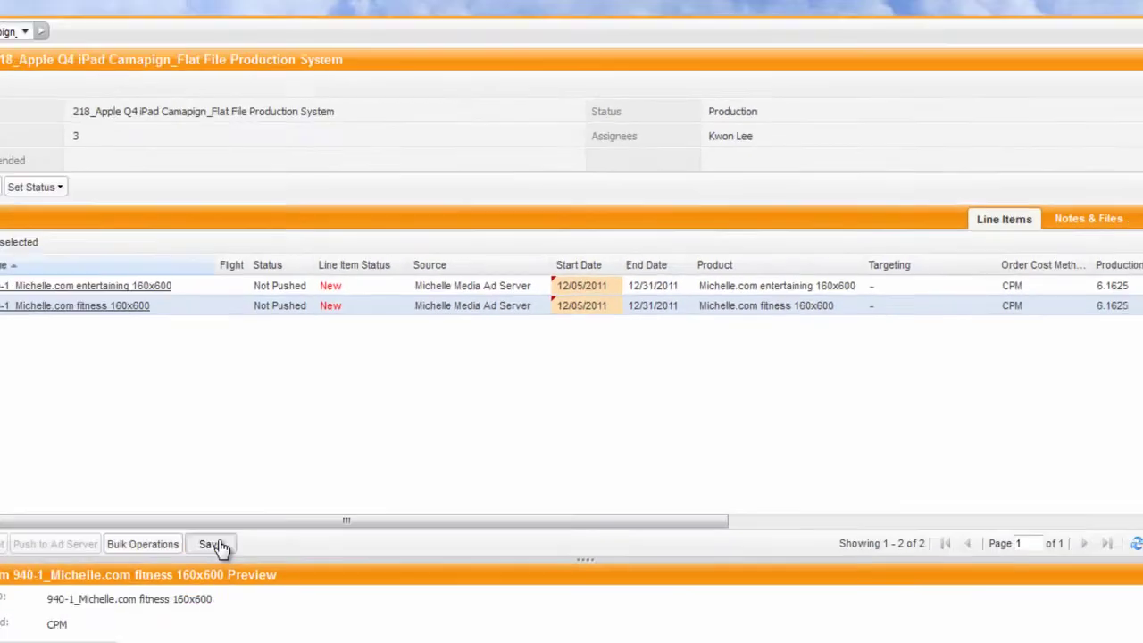
left_click(218, 544)
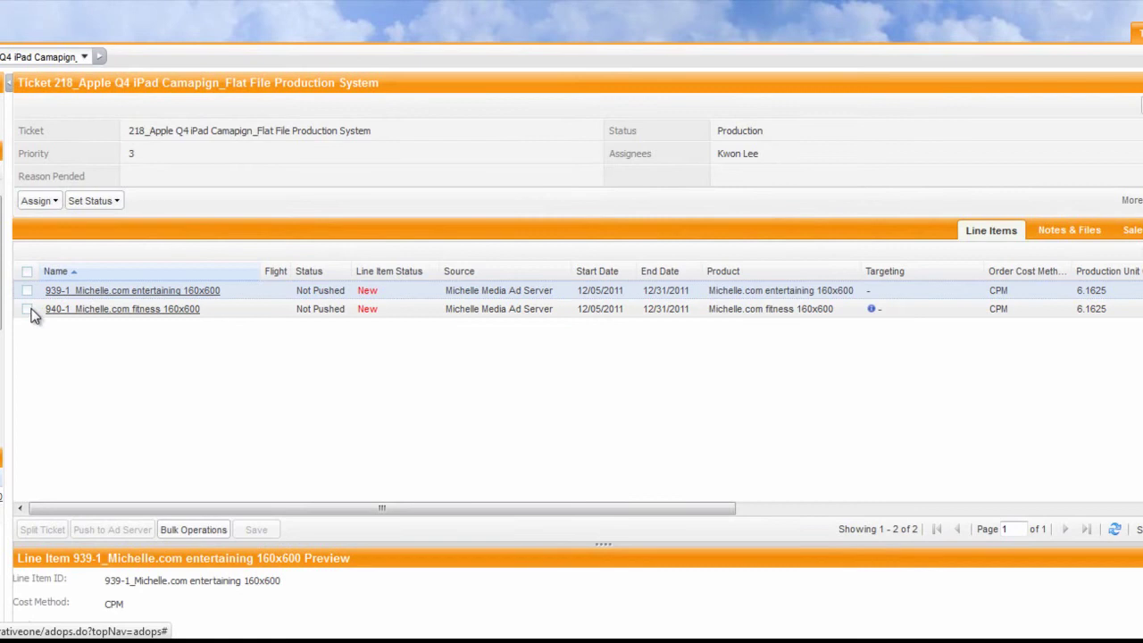
Examine the Push to Production System settings for both Michelle.com line items, then leave without pushing them.
left_click(26, 290)
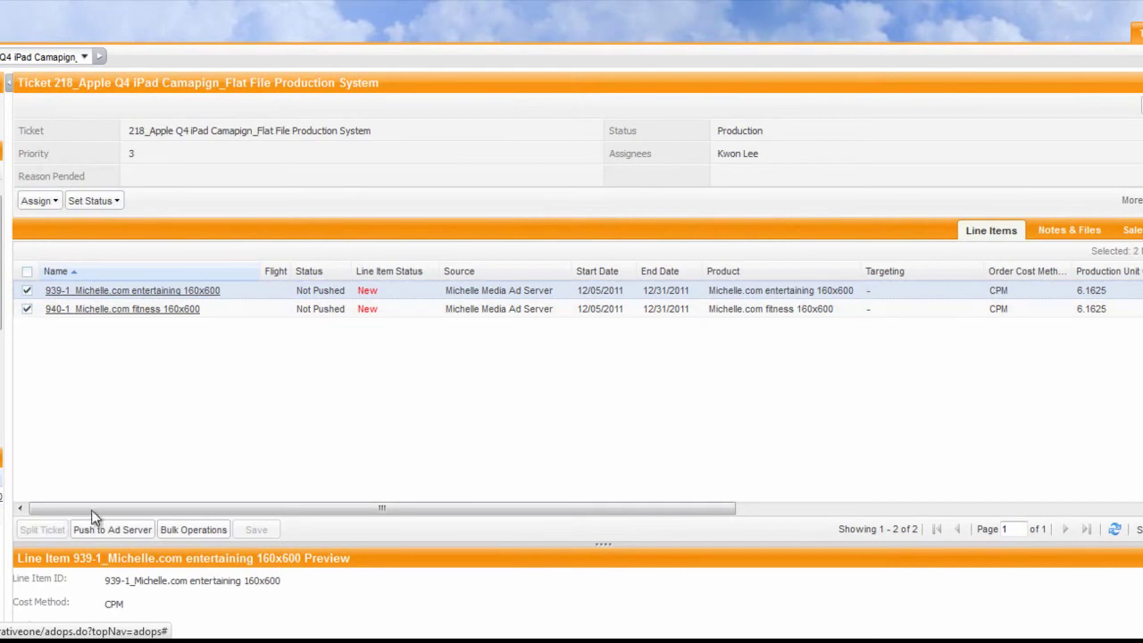
left_click(101, 530)
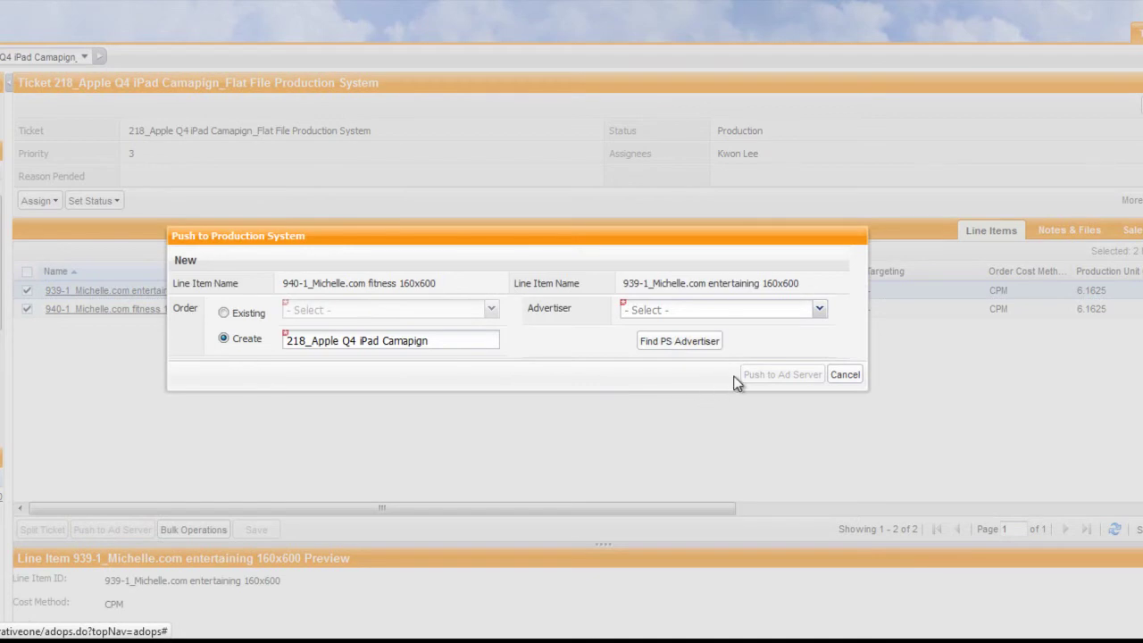
left_click(835, 375)
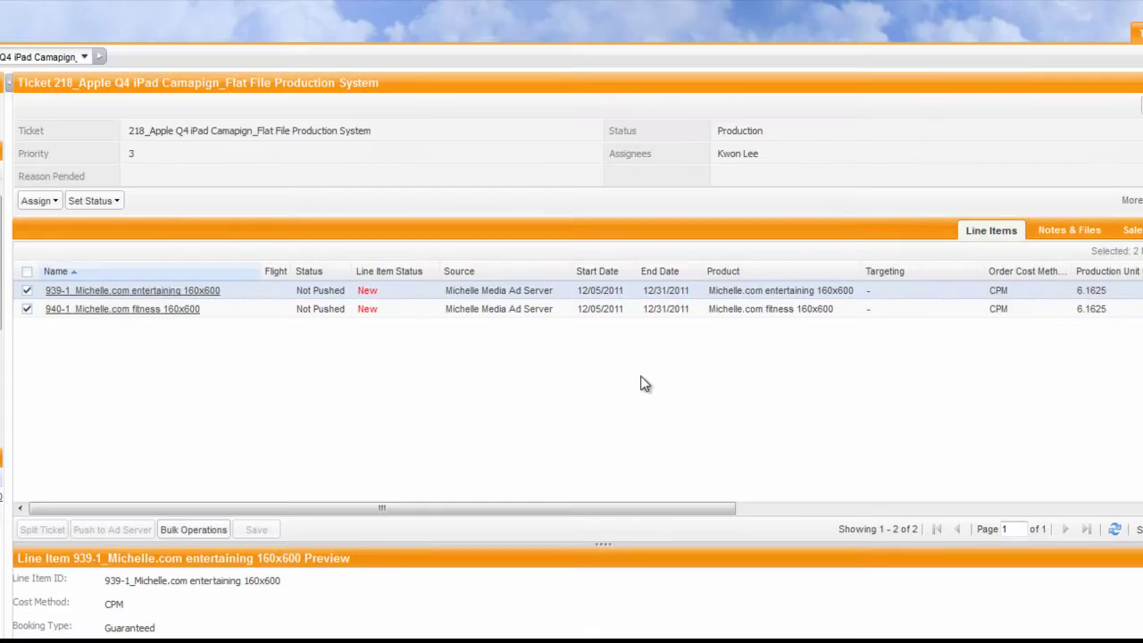
Set the start date of the Michelle.com entertaining 160x600 line item to 12/21/2011.
left_click(602, 290)
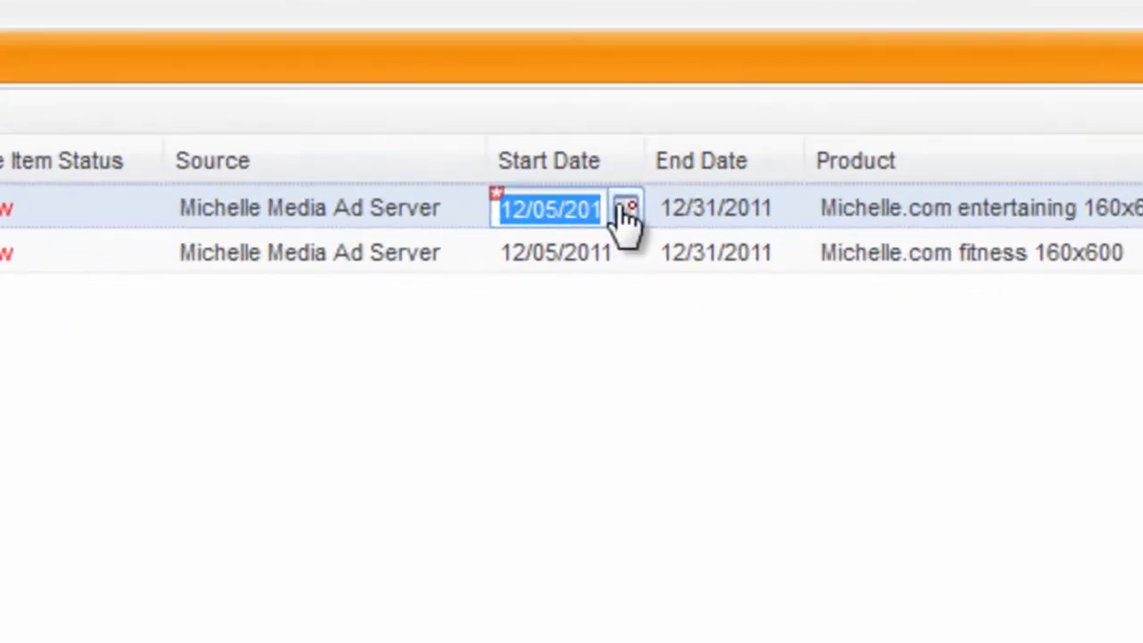
left_click(627, 211)
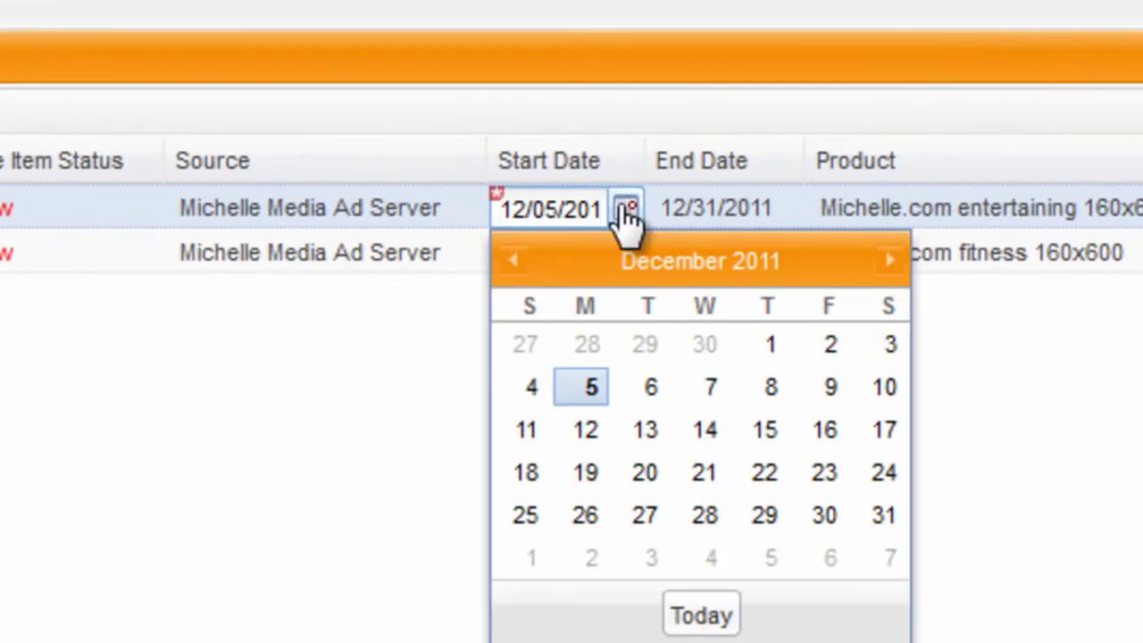
left_click(704, 473)
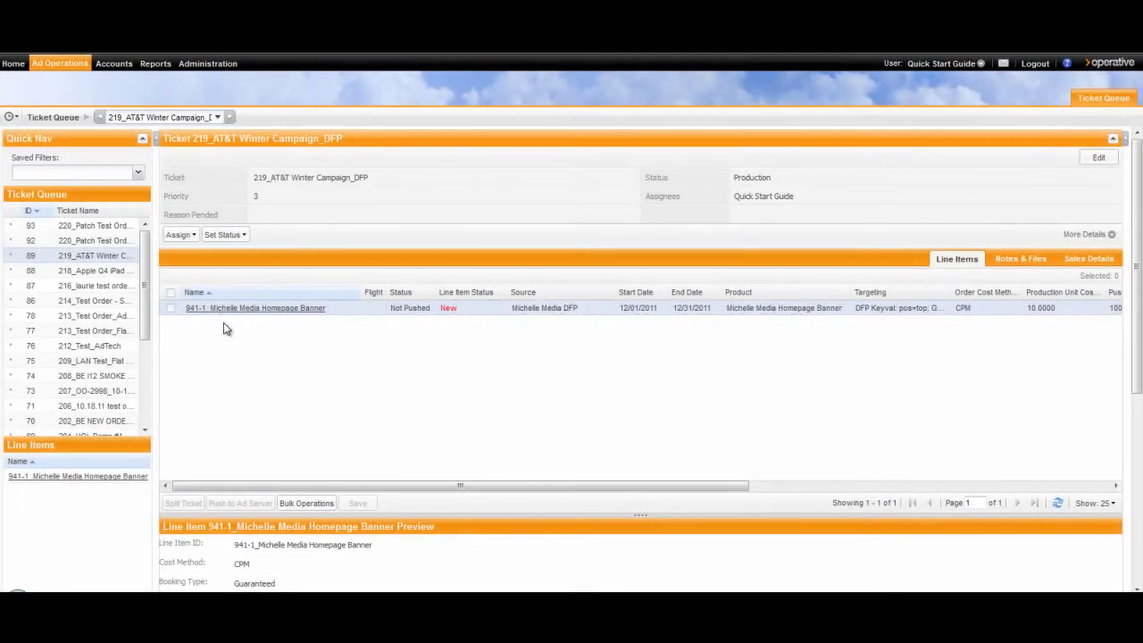
Open line item 941-1_Michelle Media Homepage Banner of ticket 219 and expand its Ad Slot Details.
left_click(239, 309)
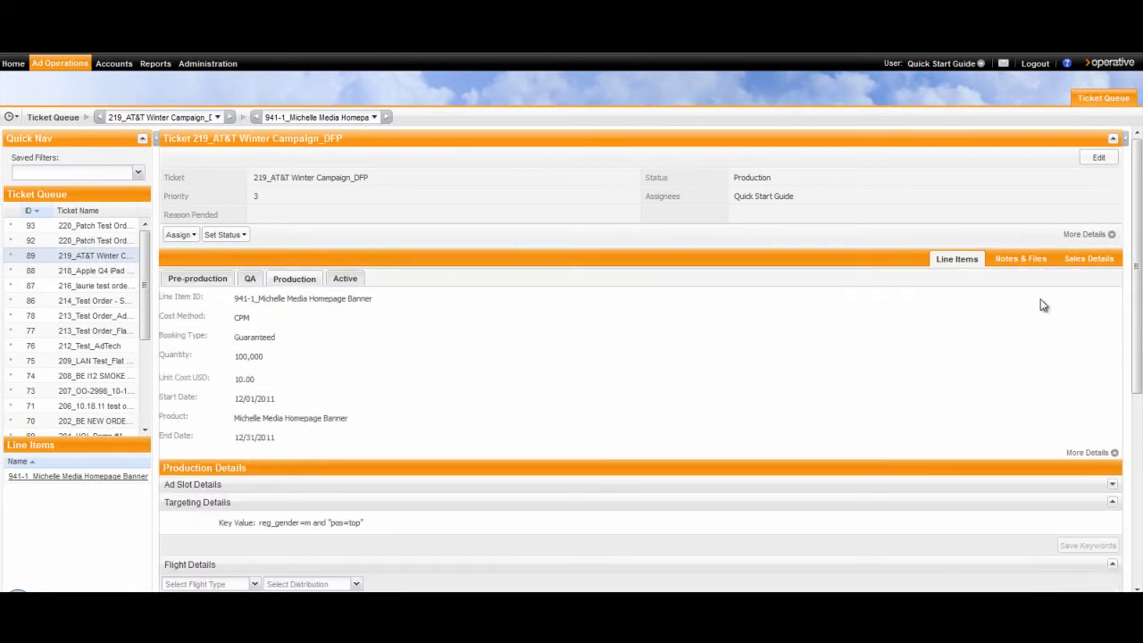
left_click_drag(1137, 299, 1138, 329)
scroll(1137, 329, "down", 3)
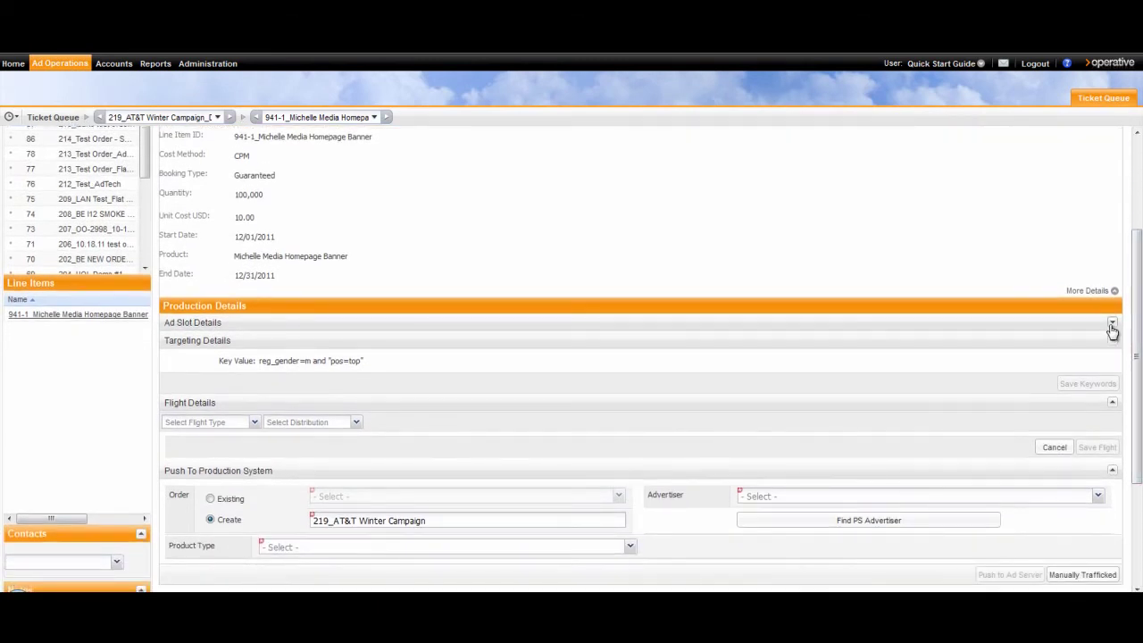
left_click(1112, 323)
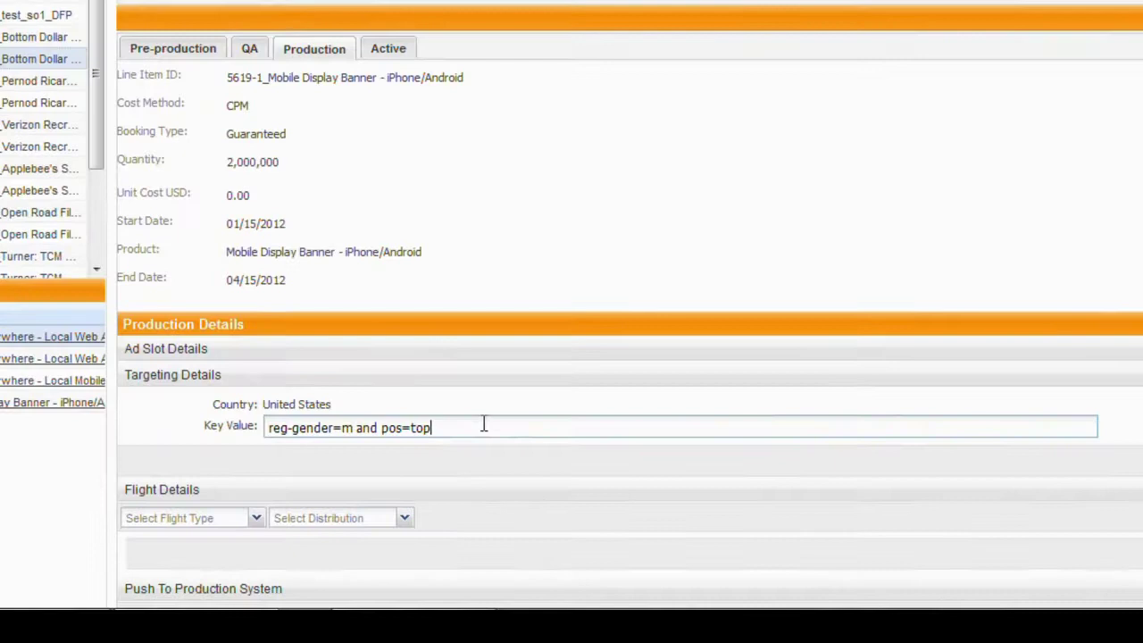
Change the targeting key value of line item 5619-1 to "reg-gender=m and pos=bottom" and save it.
key("BackSpace")
key("BackSpace")
key("BackSpace")
type("bottom")
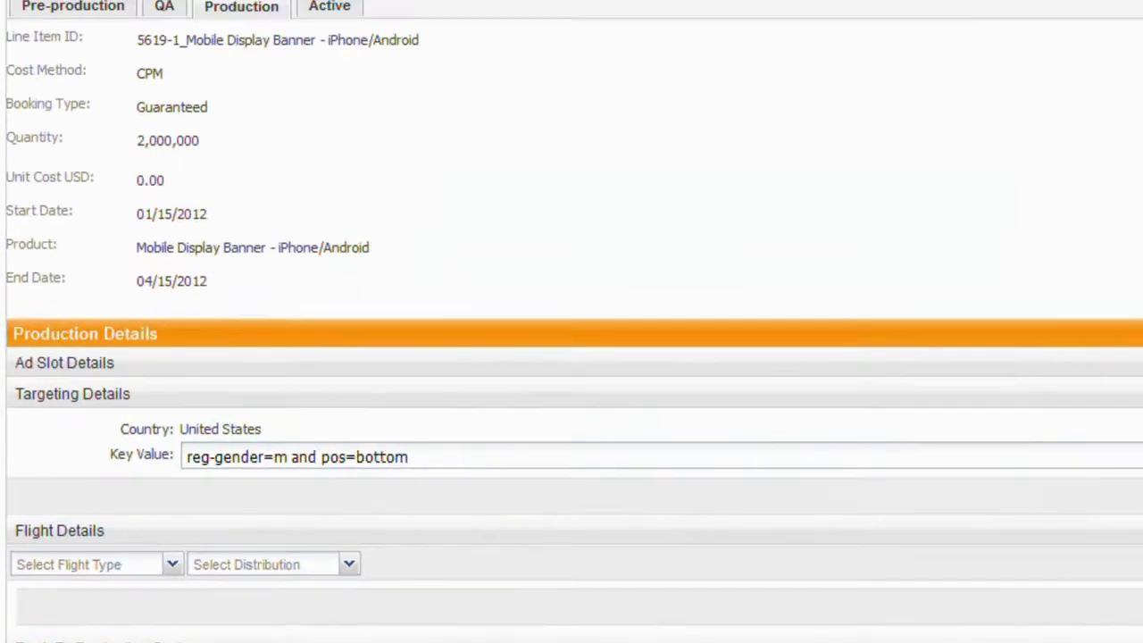
key("Return")
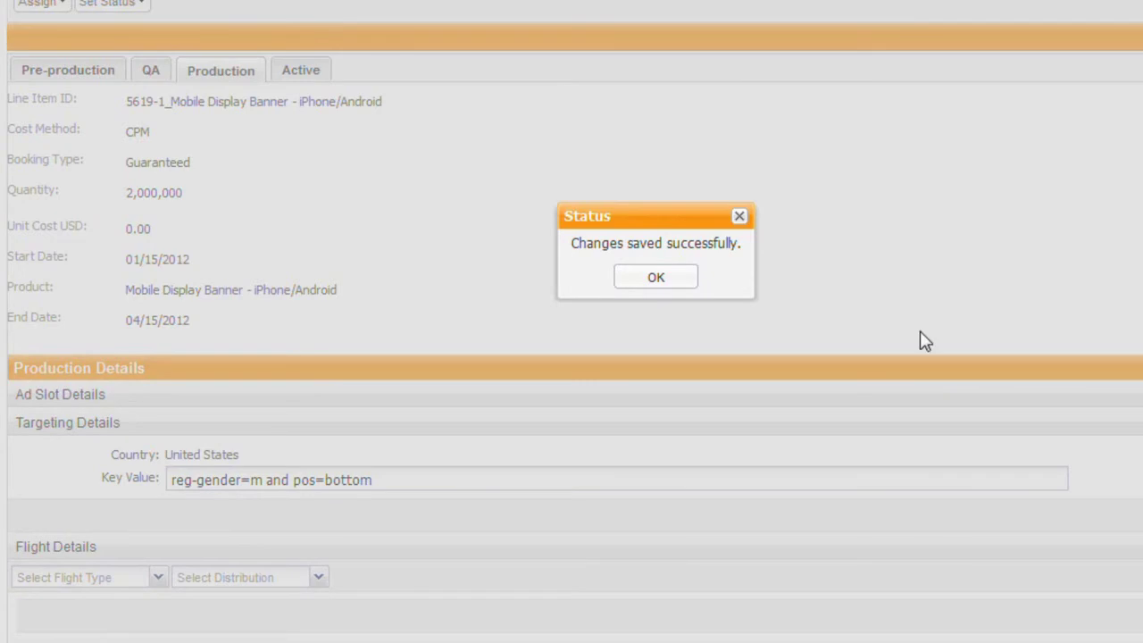
left_click(657, 278)
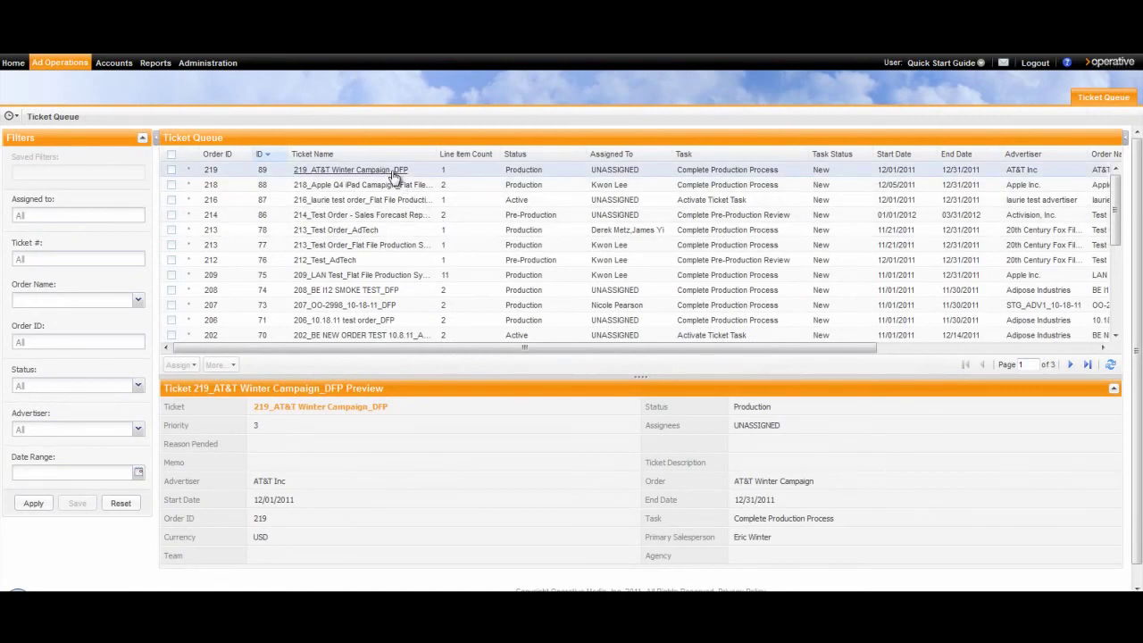
In ticket 219_AT&T Winter Campaign_DFP, set the Push Quantity of the Michelle Media Homepage Banner line item to 125,000 and save.
left_click(393, 172)
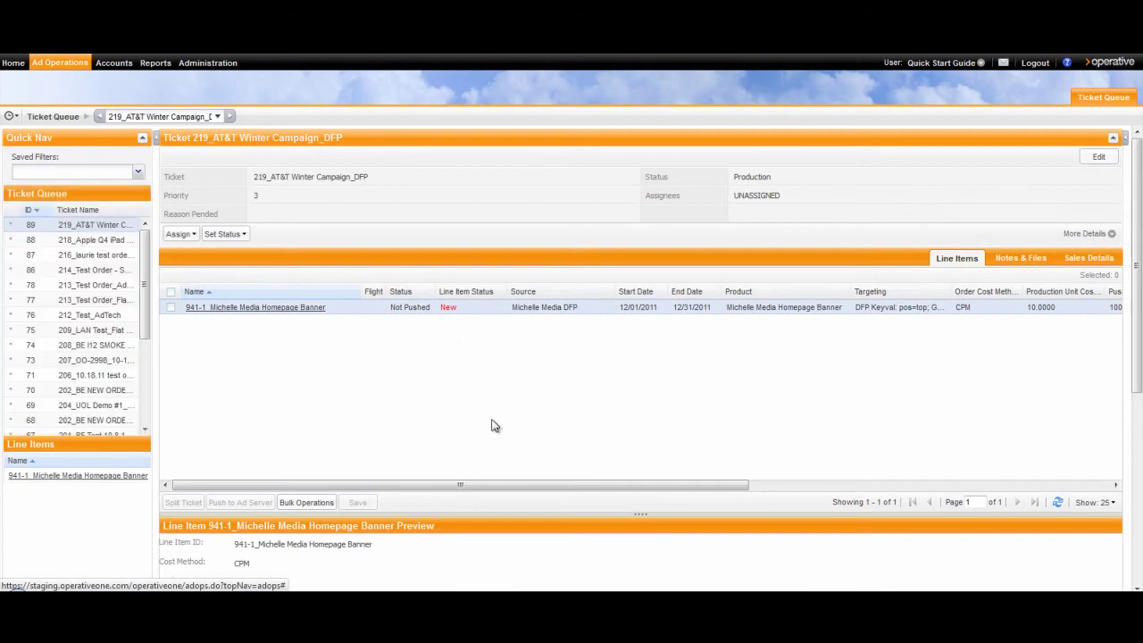
left_click_drag(528, 485, 807, 487)
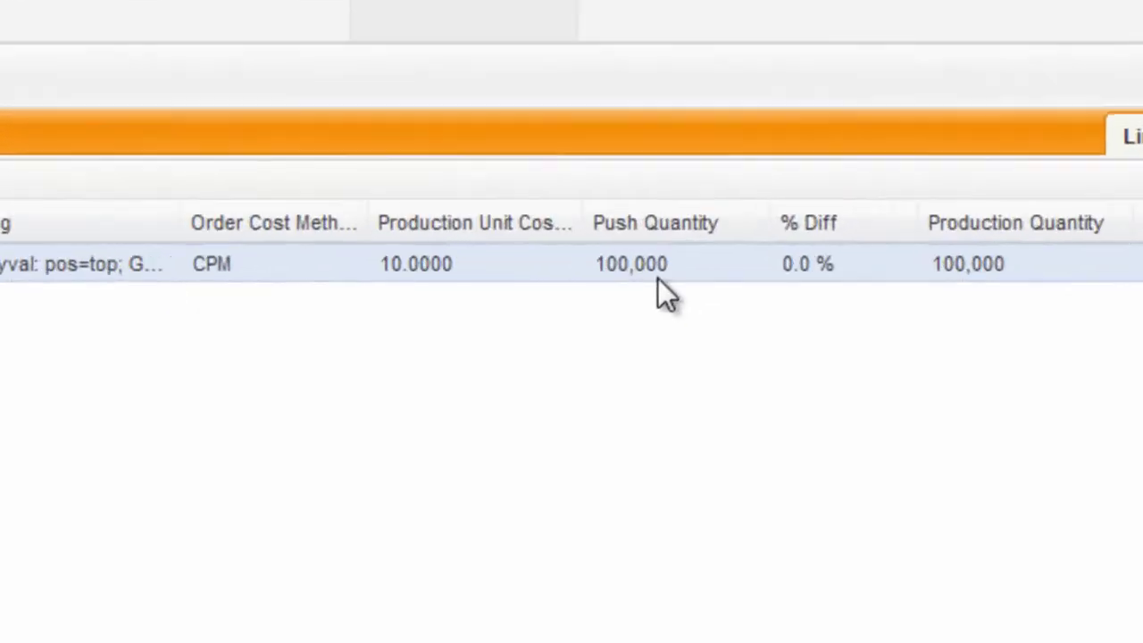
left_click(643, 273)
left_click(701, 266)
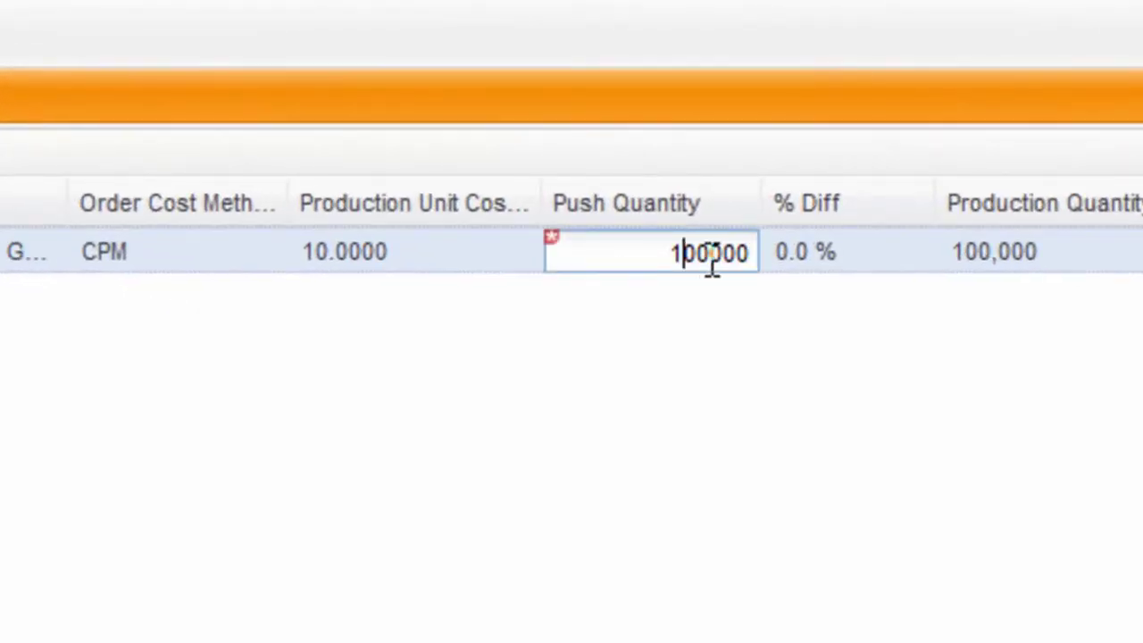
key("Delete")
key("Delete")
type("2")
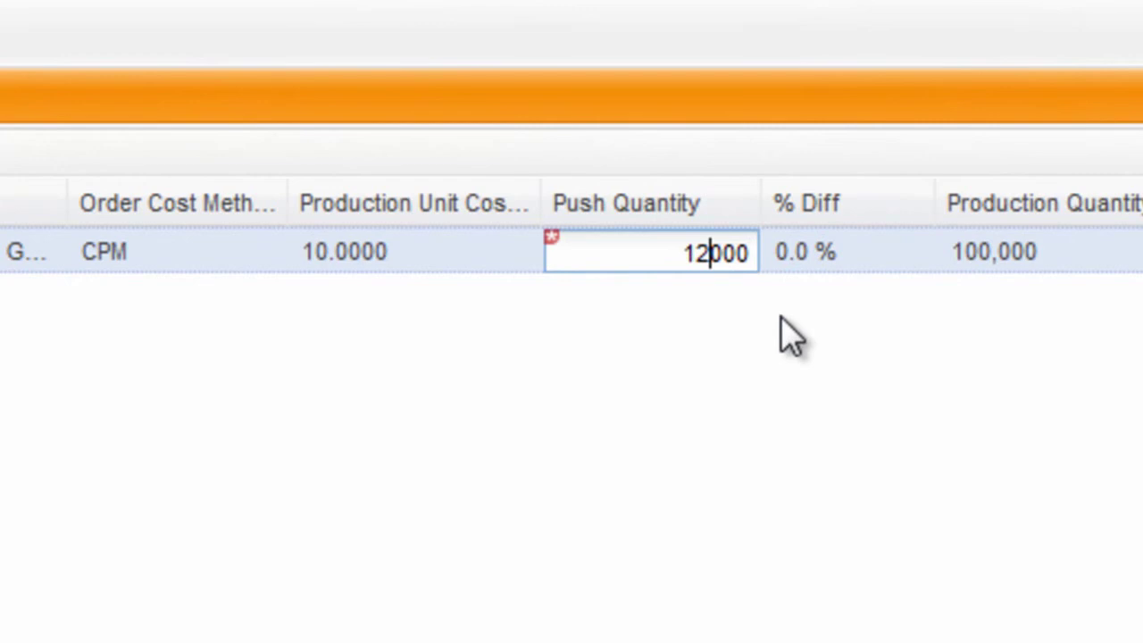
type("5")
key("Return")
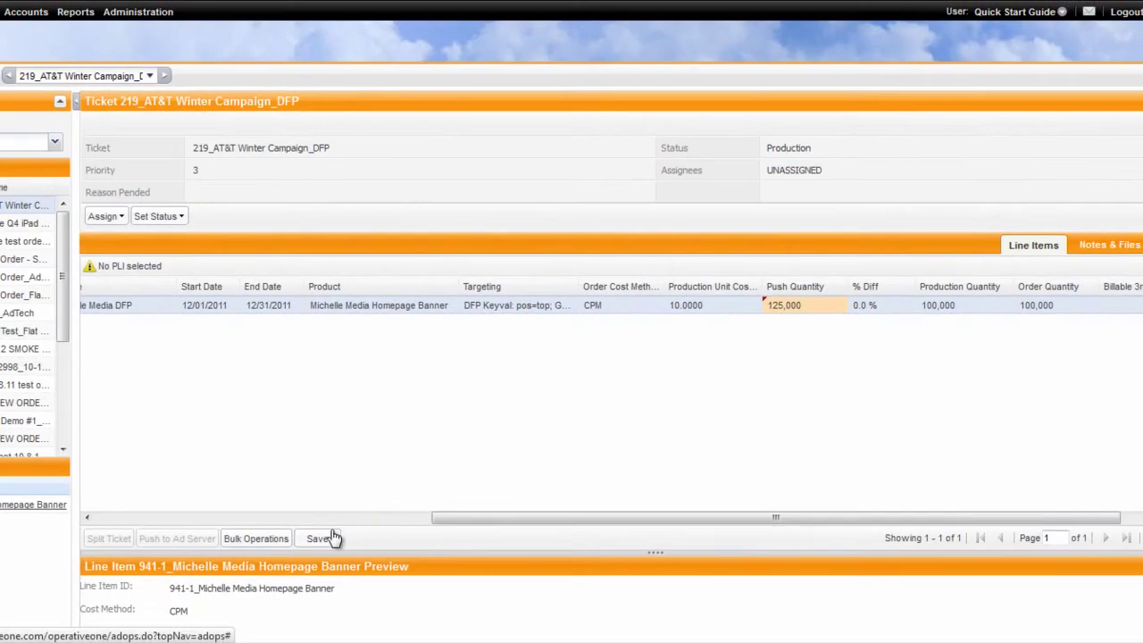
left_click(333, 537)
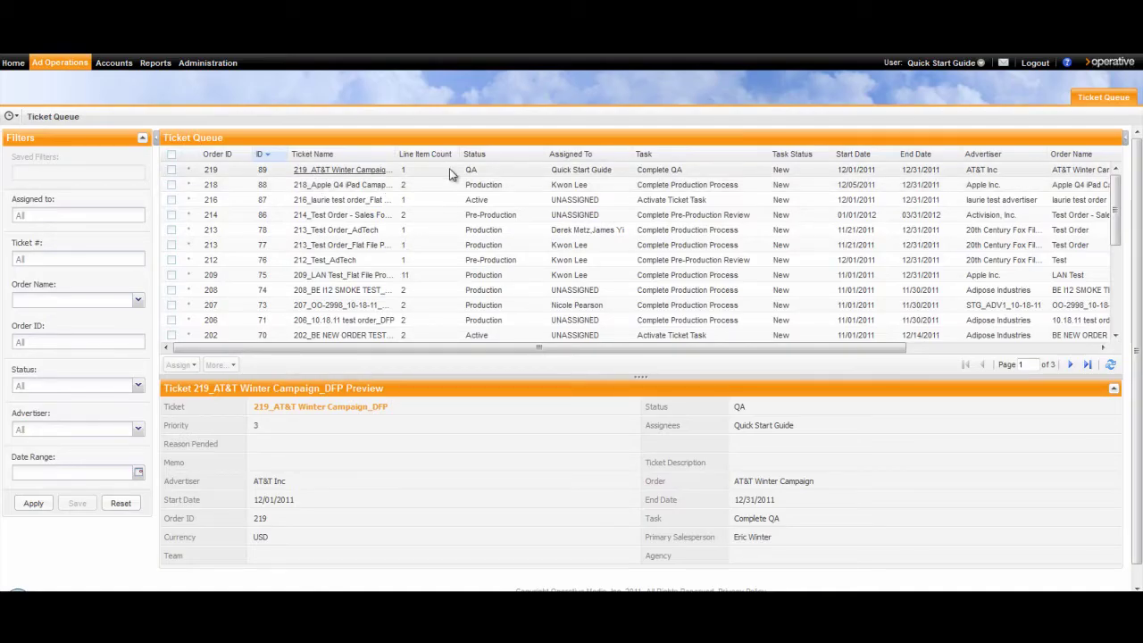
Open the Michelle Media Homepage Banner line item of ticket 219 and enter "Creative" as the creative name.
left_click(369, 170)
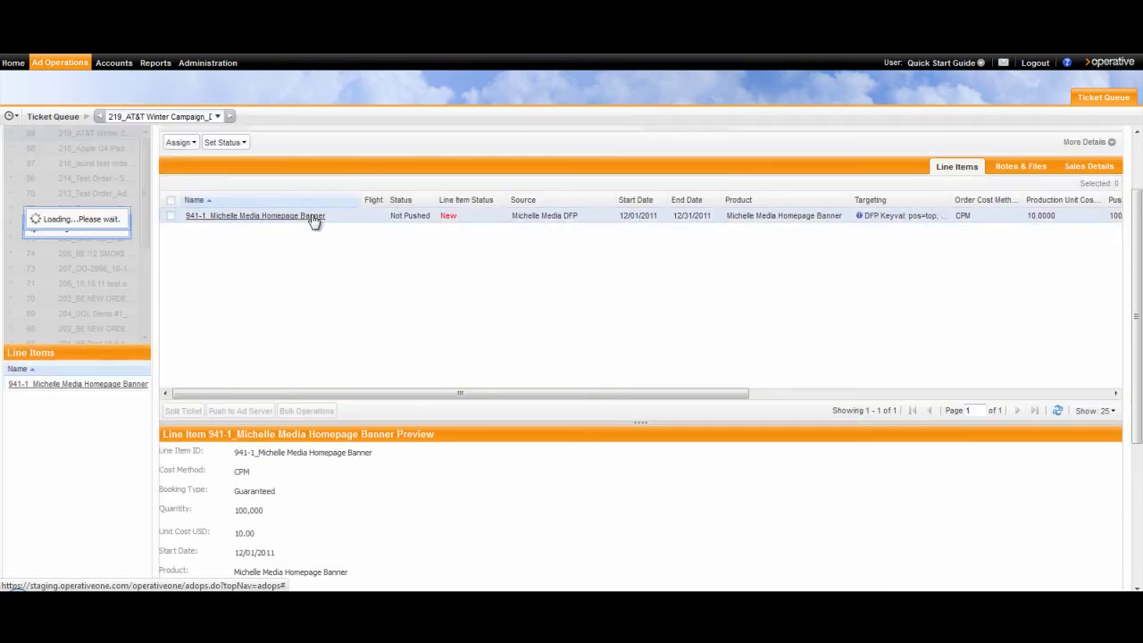
left_click(313, 216)
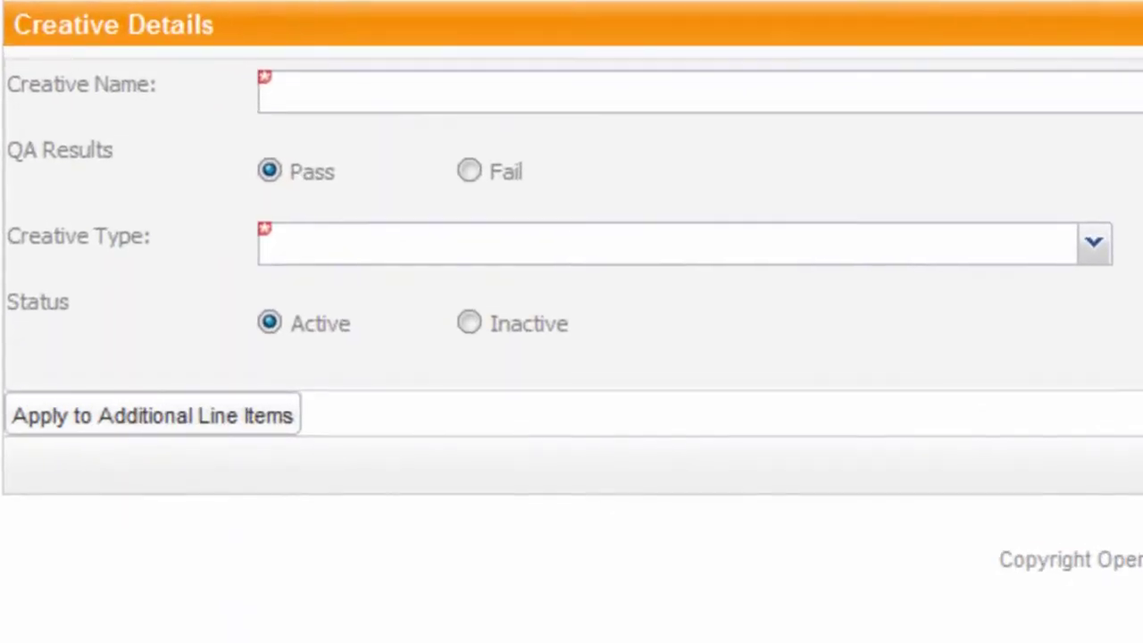
left_click(582, 99)
type("Creat")
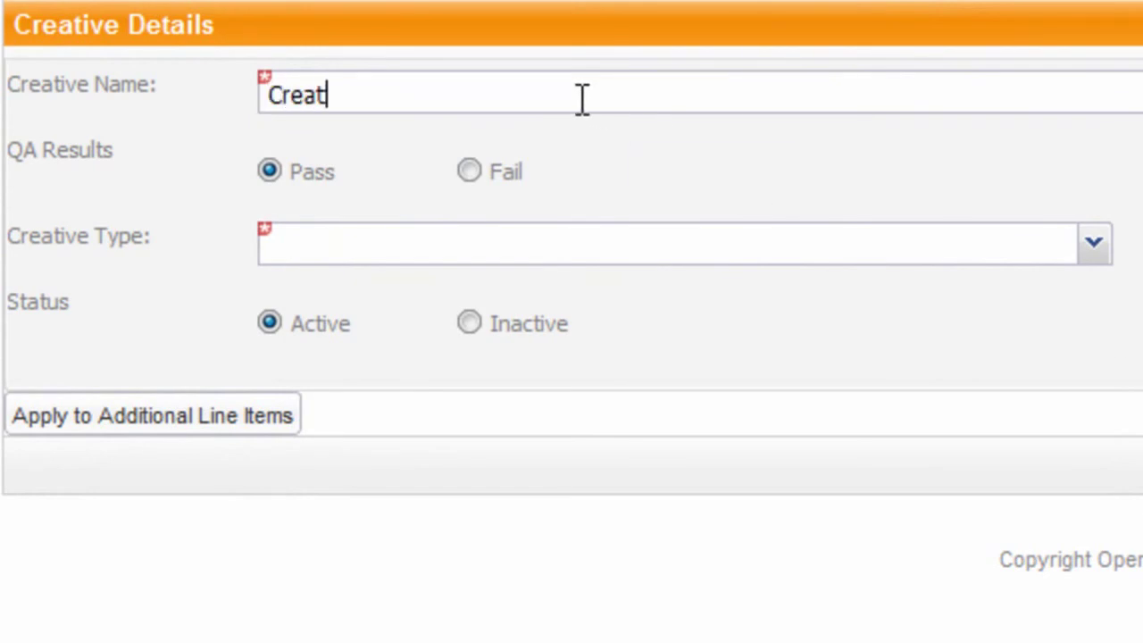
type("ive")
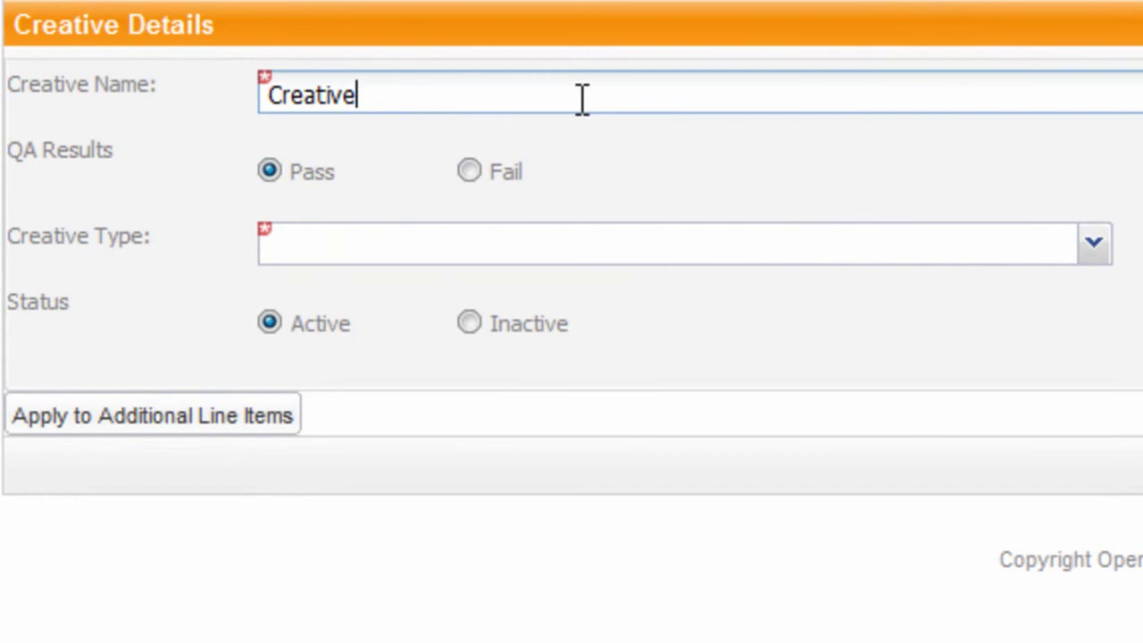